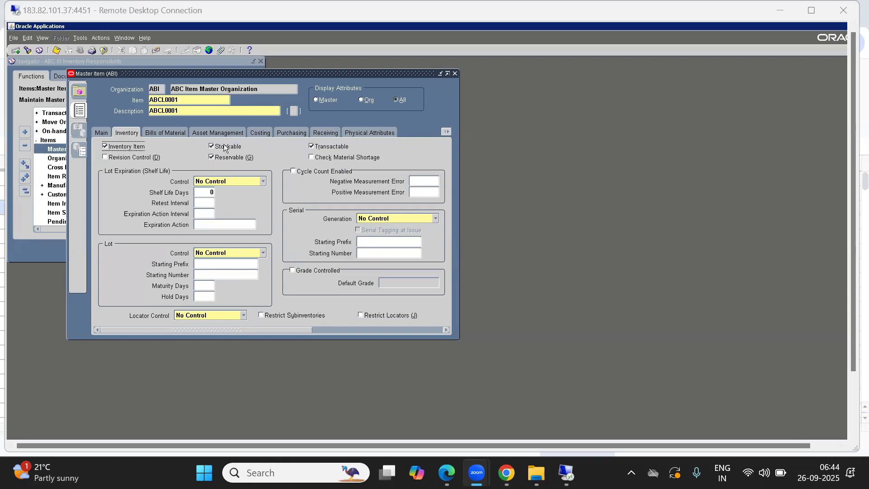
Step: Review the available shelf-life control choices under Lot Expiration for master item ABCL0001
click(211, 157)
click(260, 181)
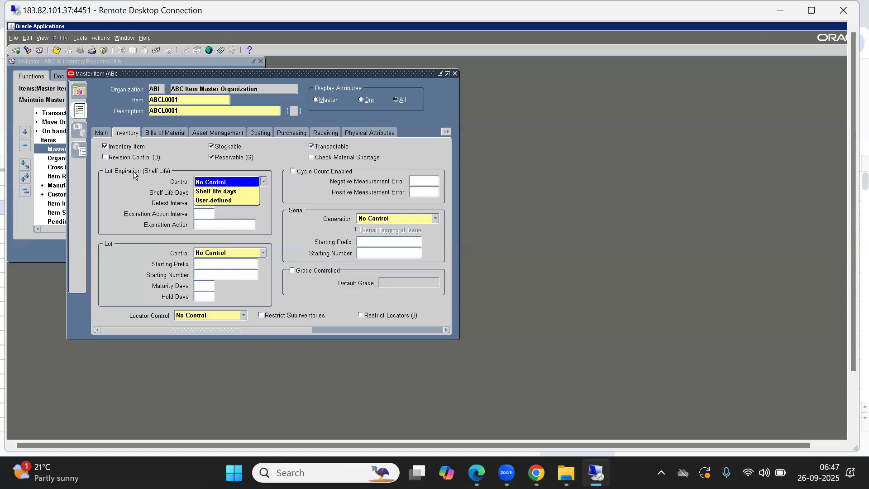
click(128, 184)
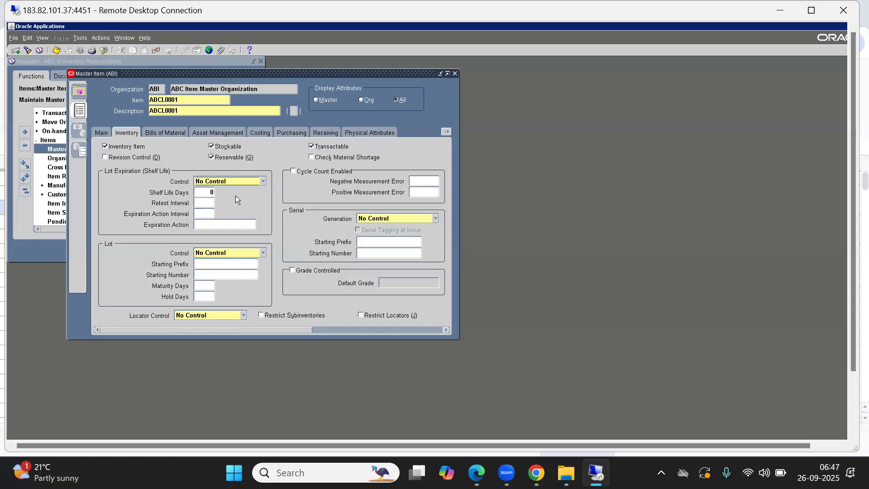
click(254, 182)
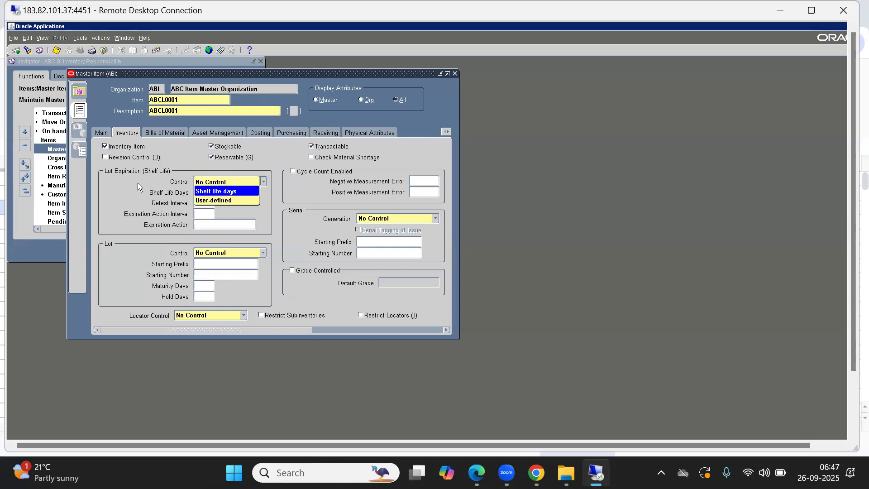
click(113, 180)
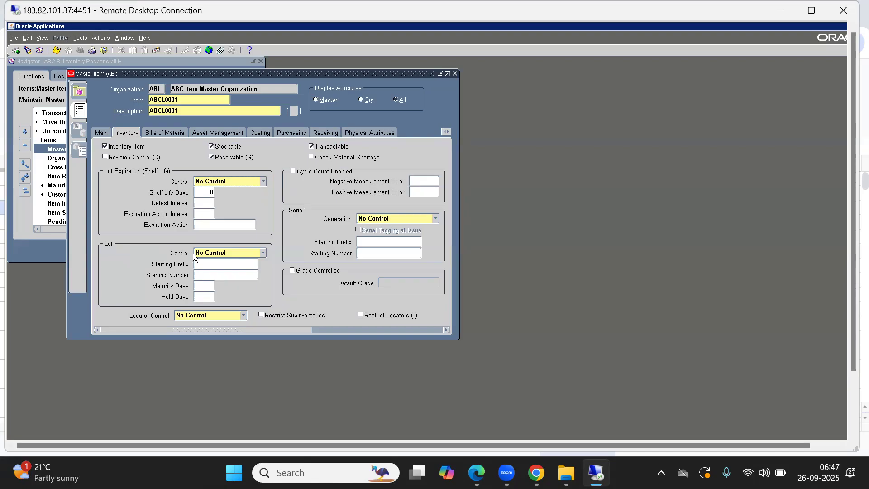
Step: Review the available lot control choices for the item's inventory attributes
click(245, 255)
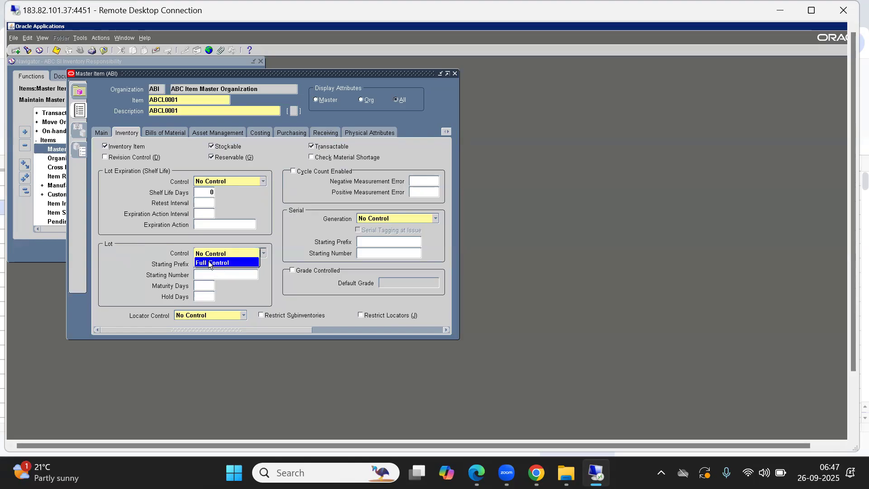
click(142, 252)
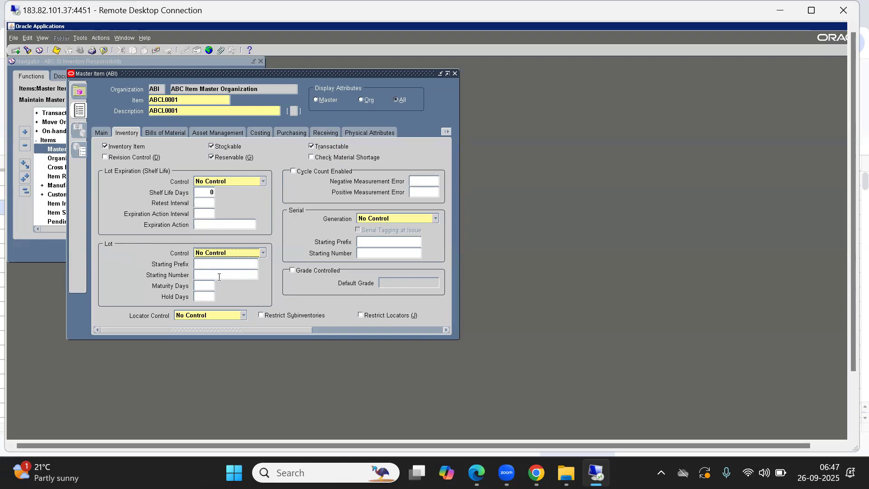
click(209, 262)
click(159, 90)
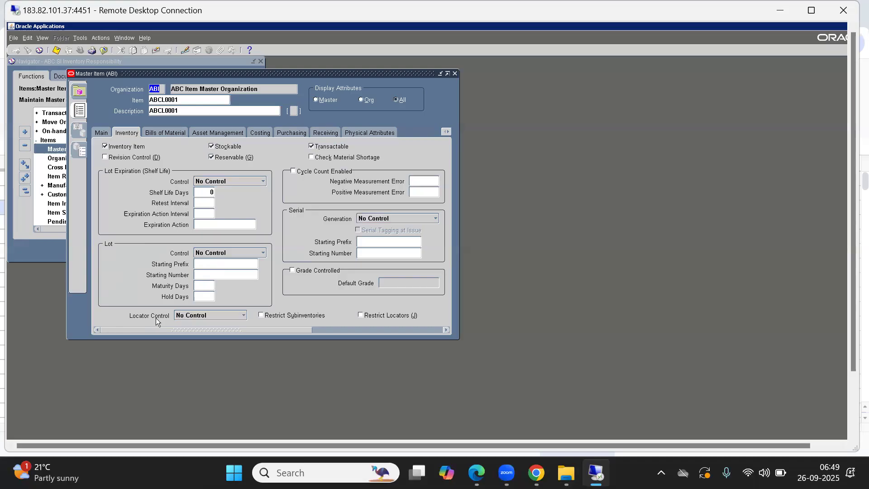
Step: Review the available locator control choices for the item
click(221, 317)
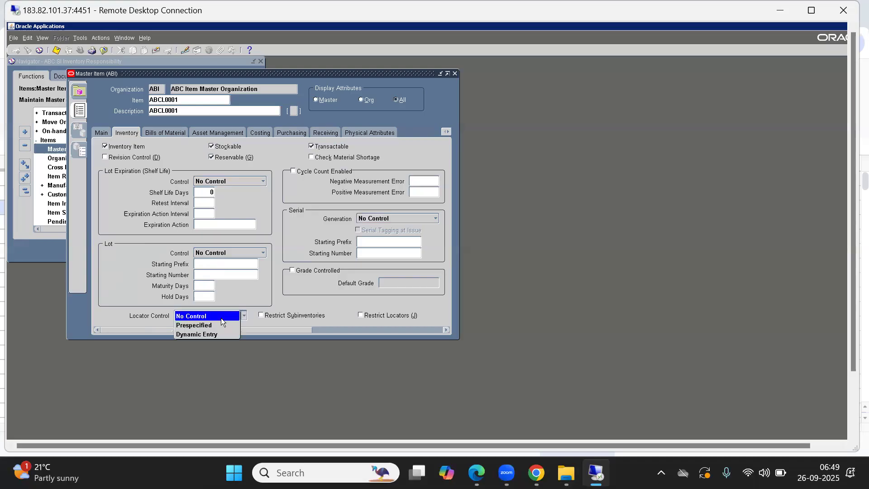
click(111, 316)
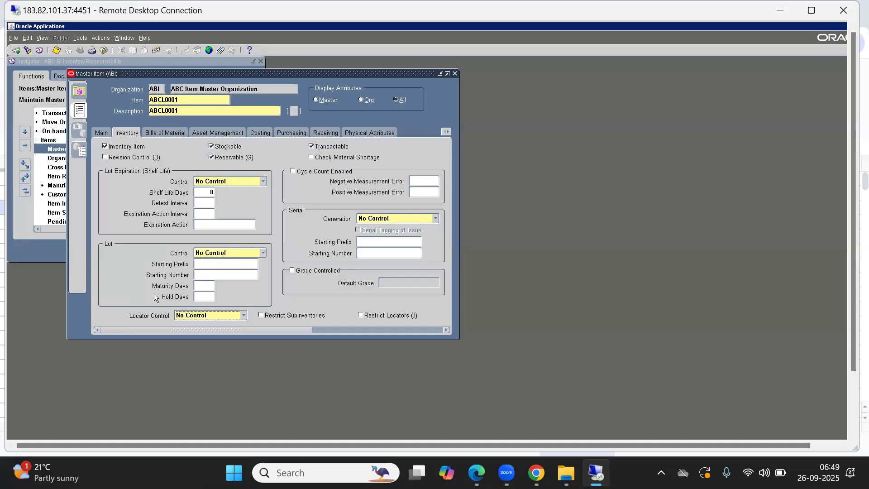
click(243, 315)
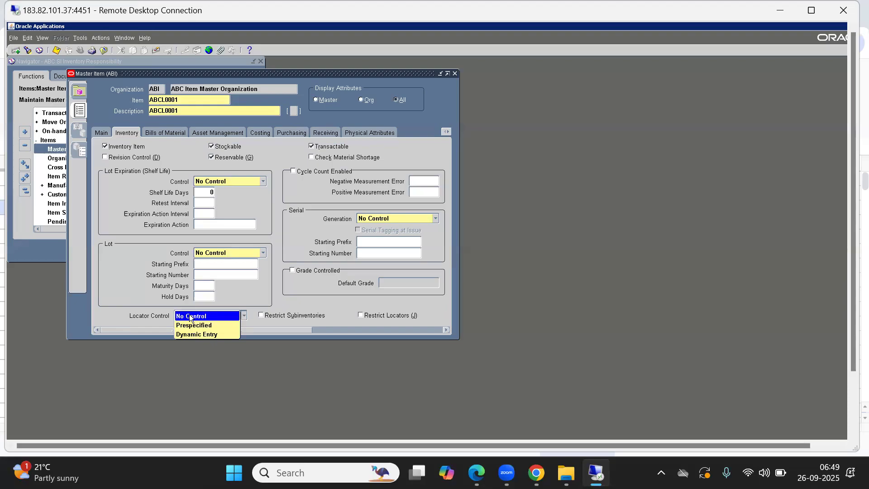
click(134, 319)
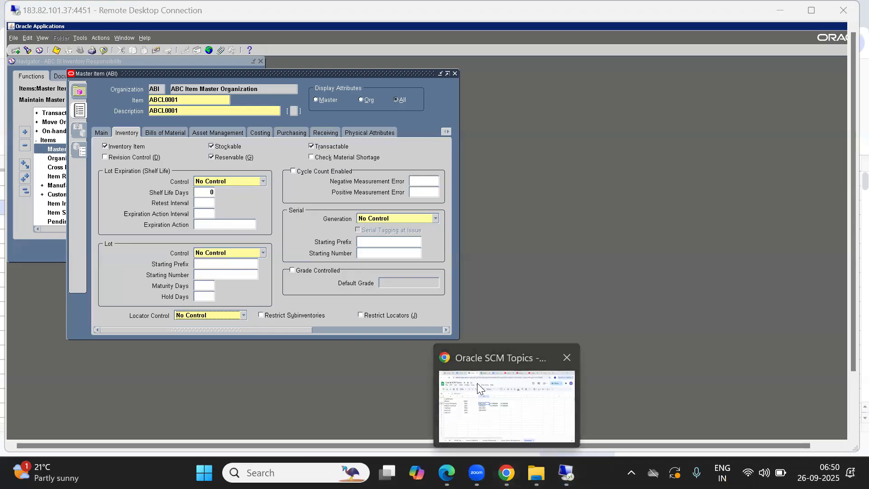
Step: Switch to Chrome and view the Inventory Org Chart in the 1. Inventory document
click(507, 473)
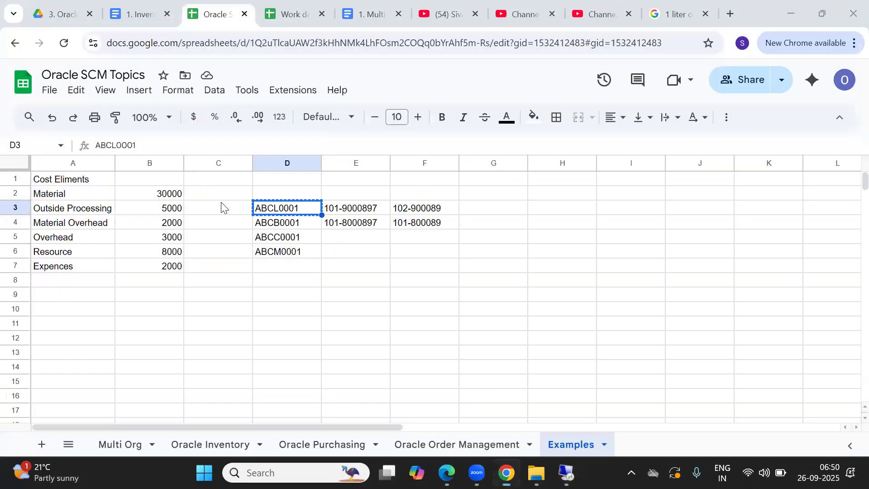
click(147, 14)
click(373, 330)
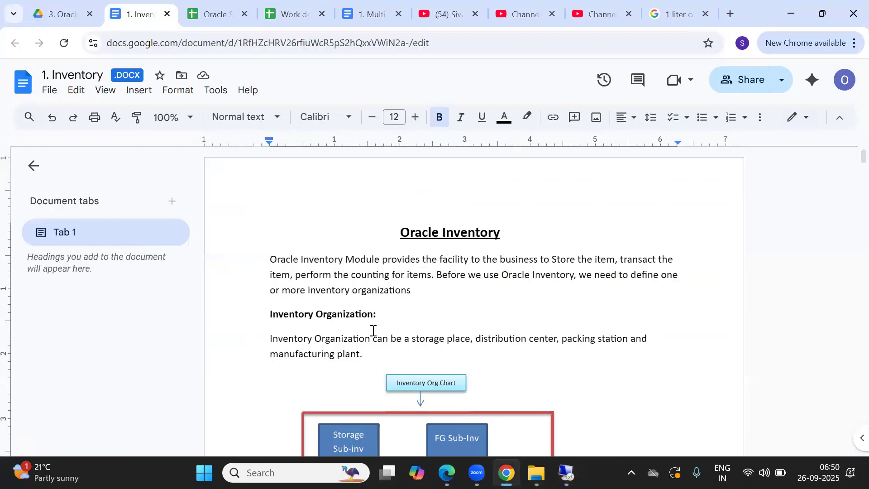
key(Down)
key(Down)
key(Down)
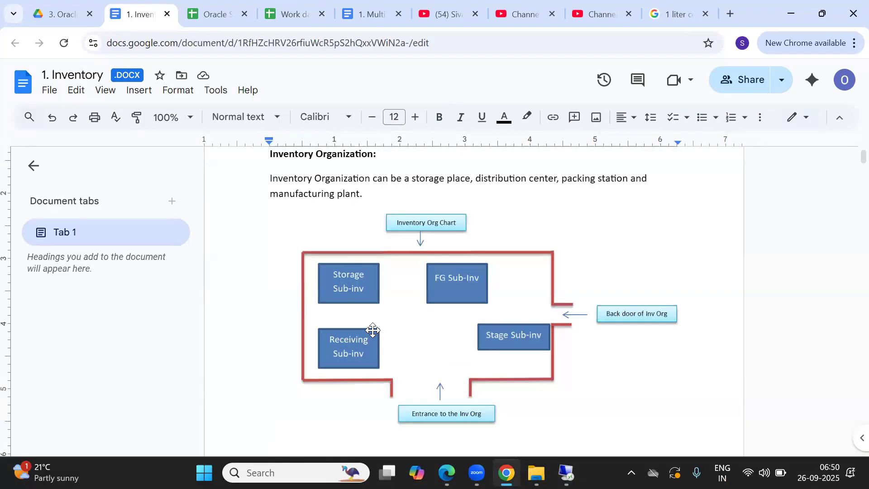
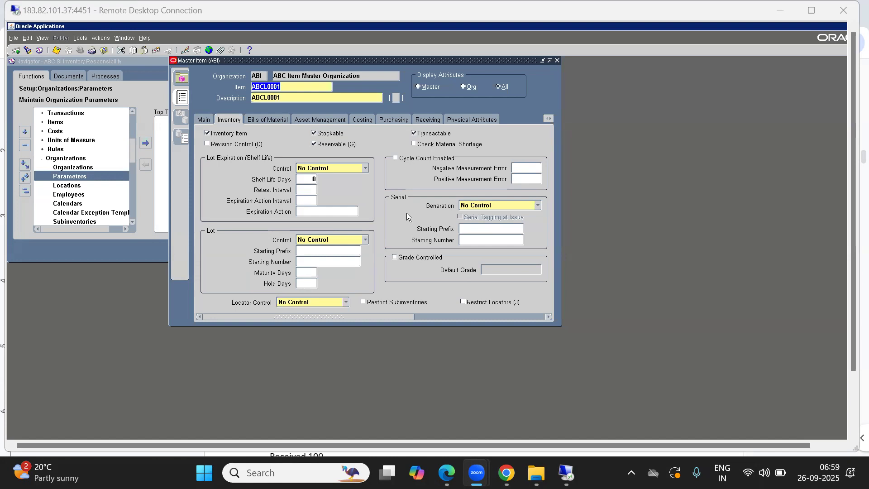
Step: Review the serial number generation choices and the serial starting prefix and starting number fields
click(505, 206)
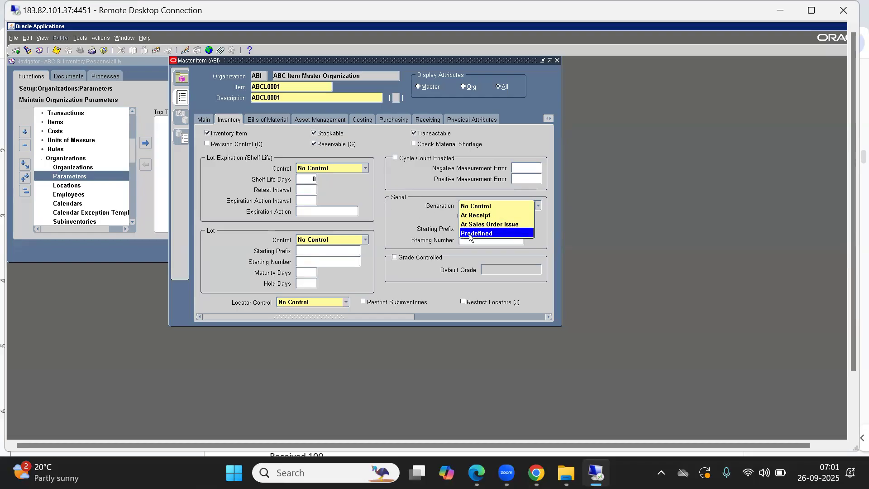
key(Up)
key(Up)
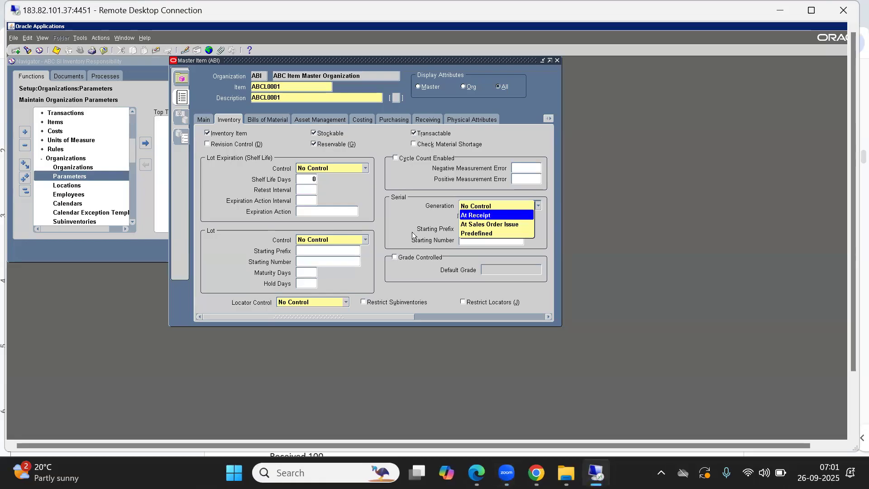
click(399, 225)
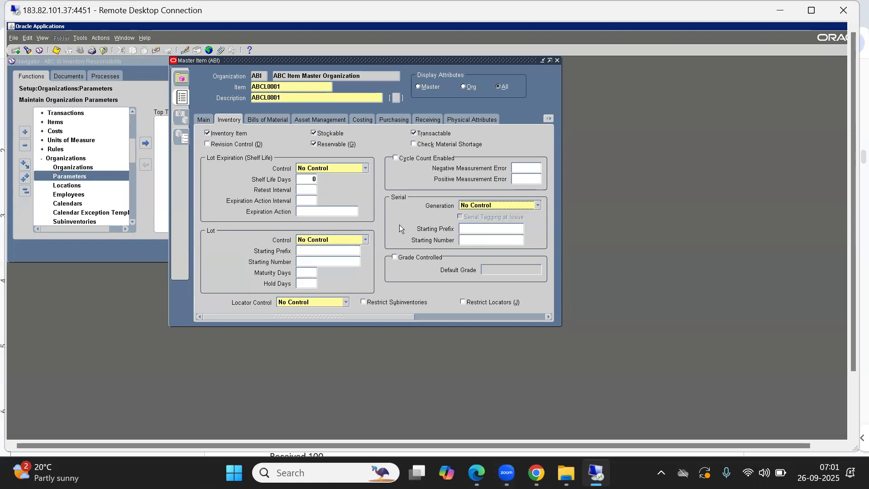
click(470, 227)
click(466, 241)
Step: Compare the item's Bills of Material attributes with its Inventory attributes, ending on Bills of Material
click(265, 119)
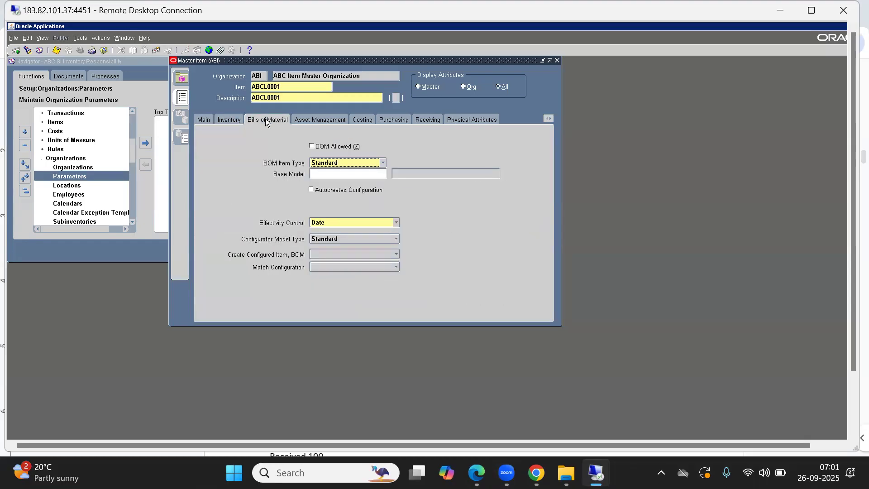
click(231, 121)
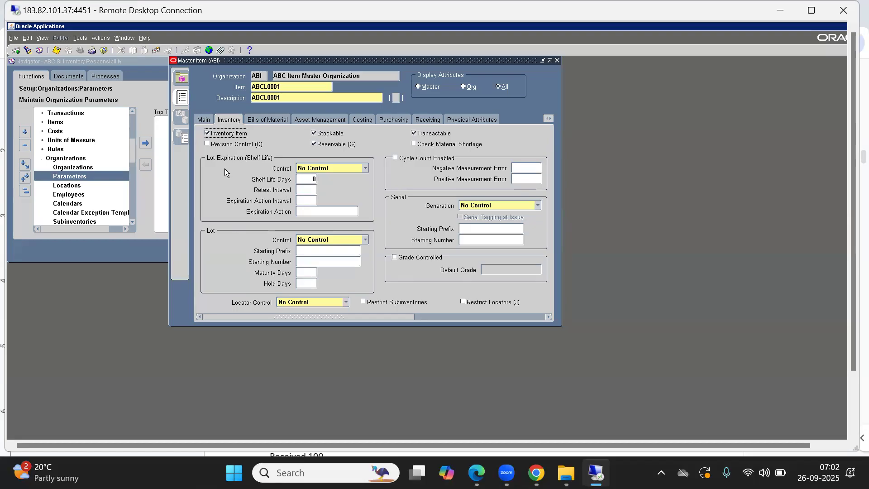
click(264, 119)
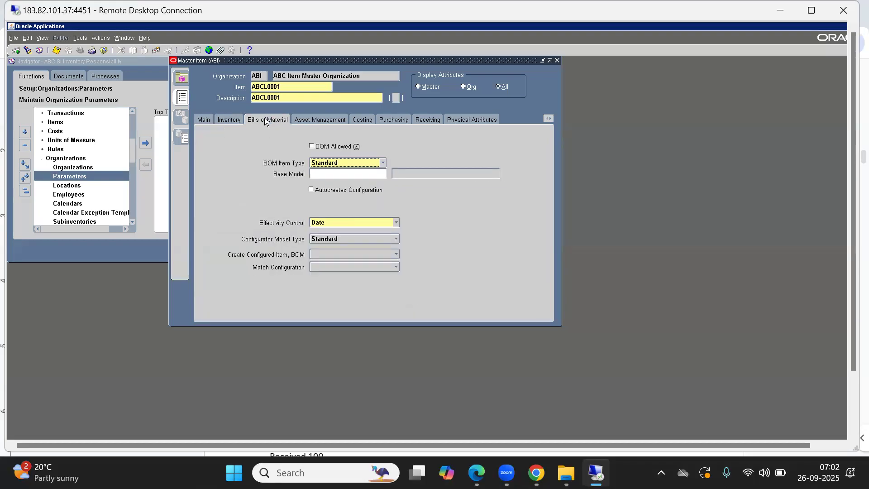
click(231, 119)
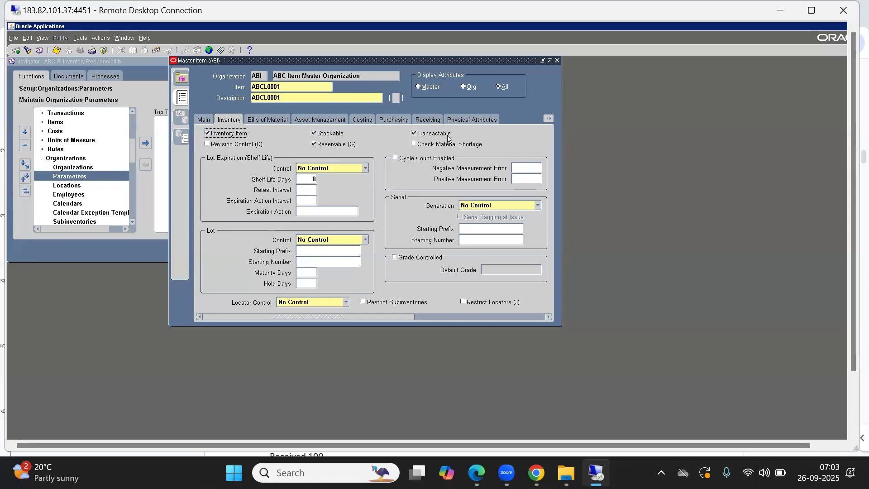
click(261, 119)
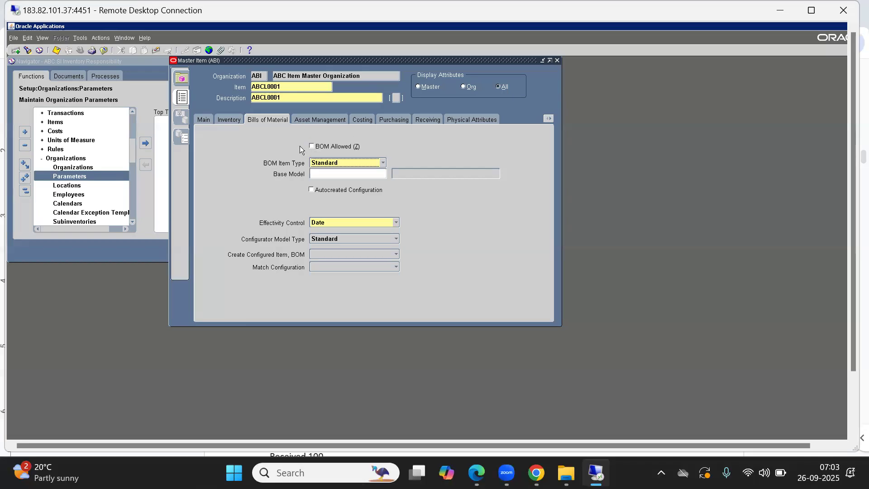
Step: Review the available BOM item types for the item
double_click(280, 86)
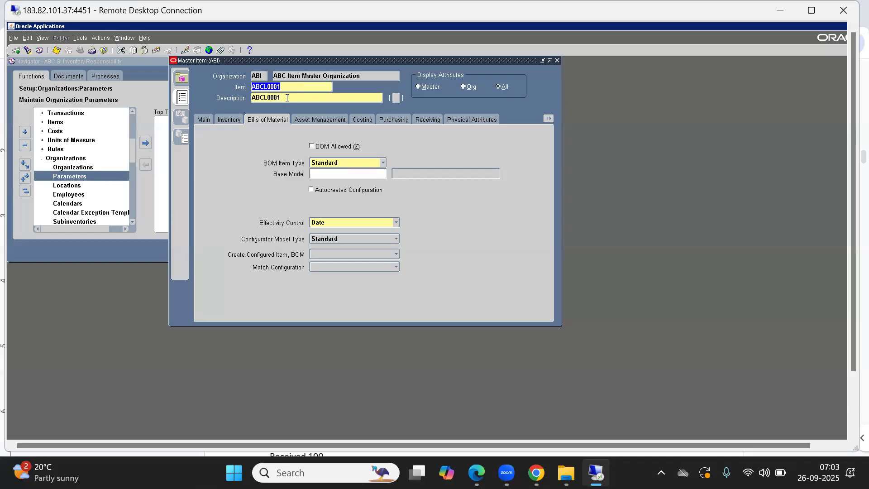
double_click(287, 98)
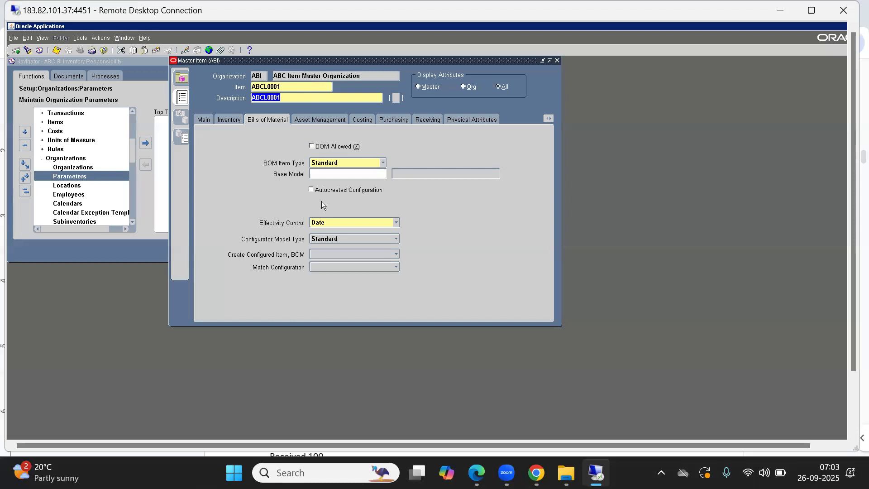
click(354, 162)
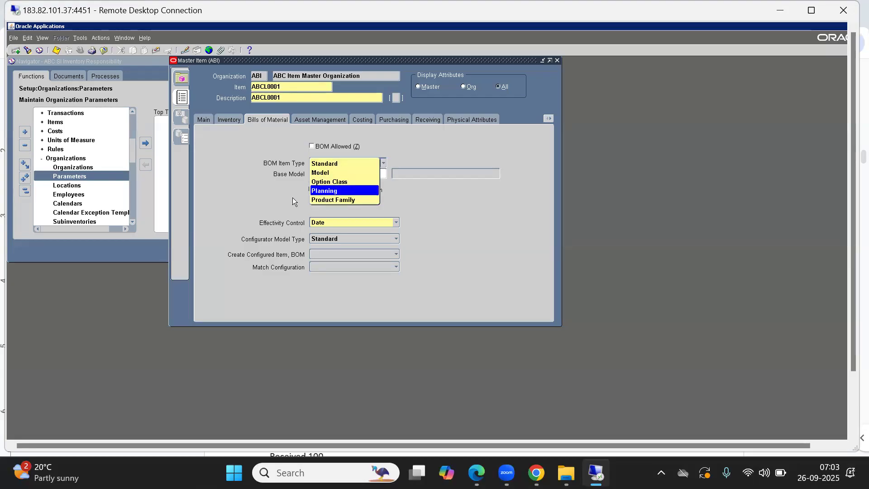
click(256, 195)
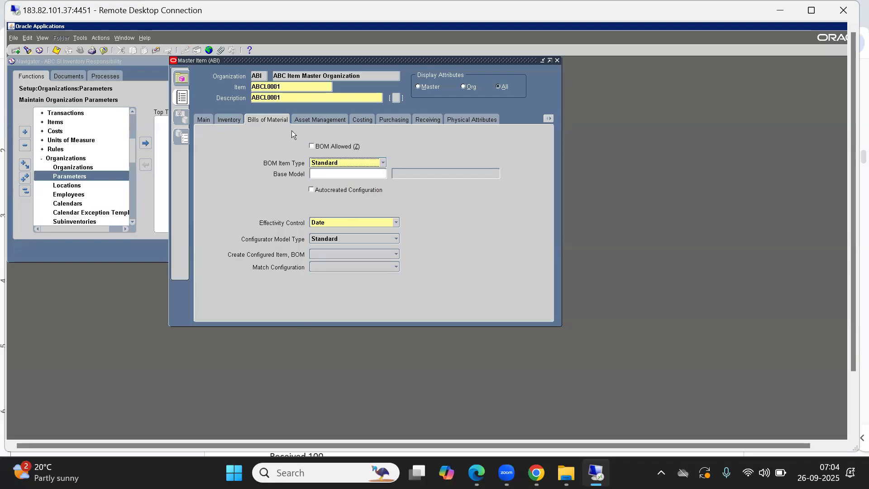
Step: View the Asset Management attributes and enable costing for the item in its Costing attributes
click(315, 117)
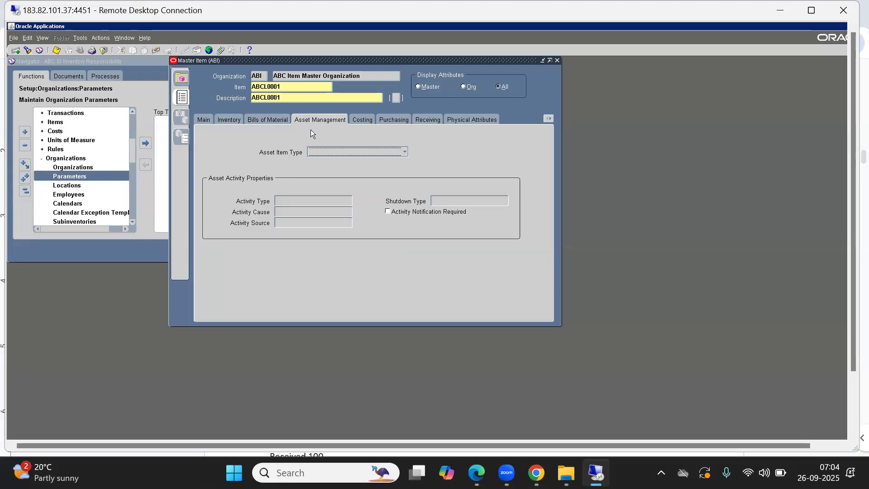
click(365, 122)
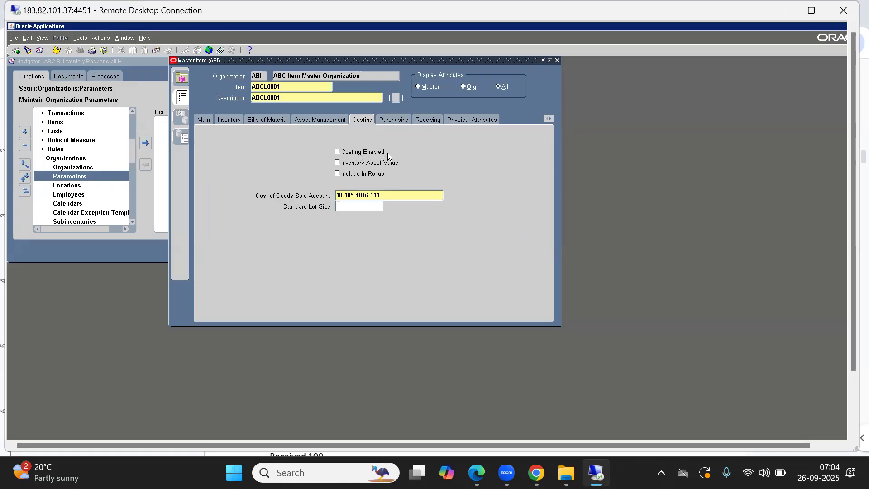
click(355, 157)
Step: Examine the item's Cost of Goods Sold account in the Costing attributes
double_click(291, 89)
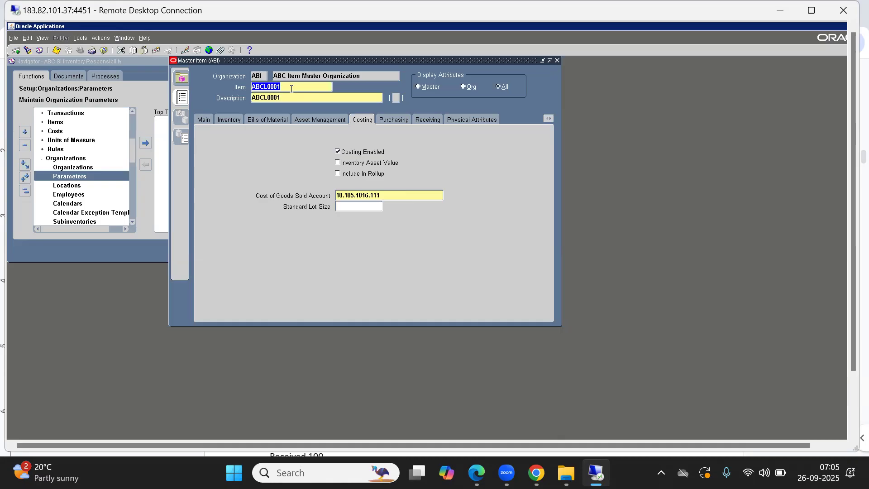
double_click(288, 95)
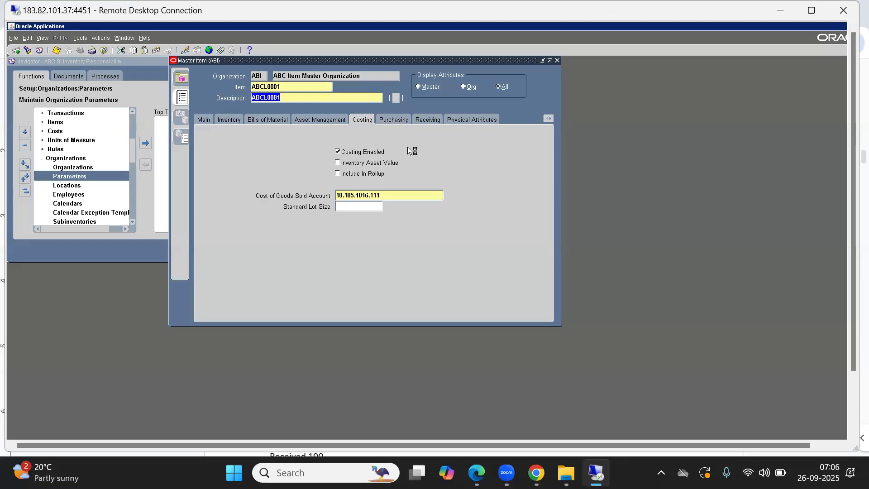
click(394, 195)
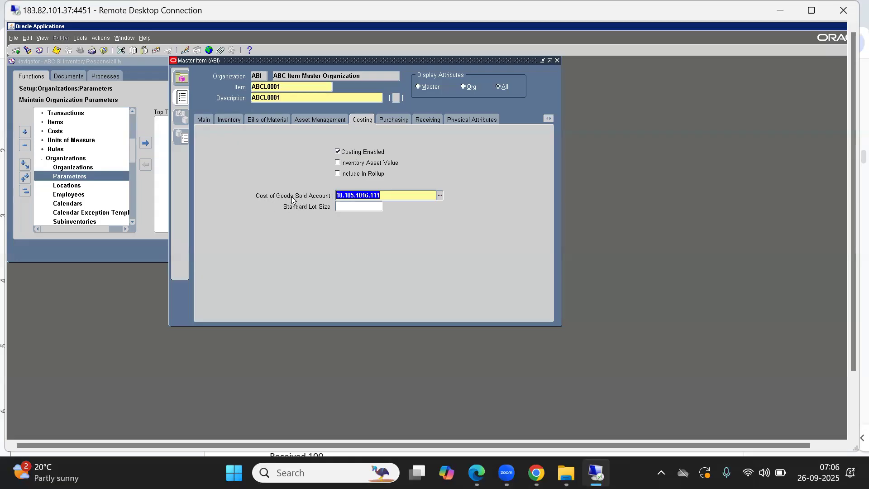
click(400, 194)
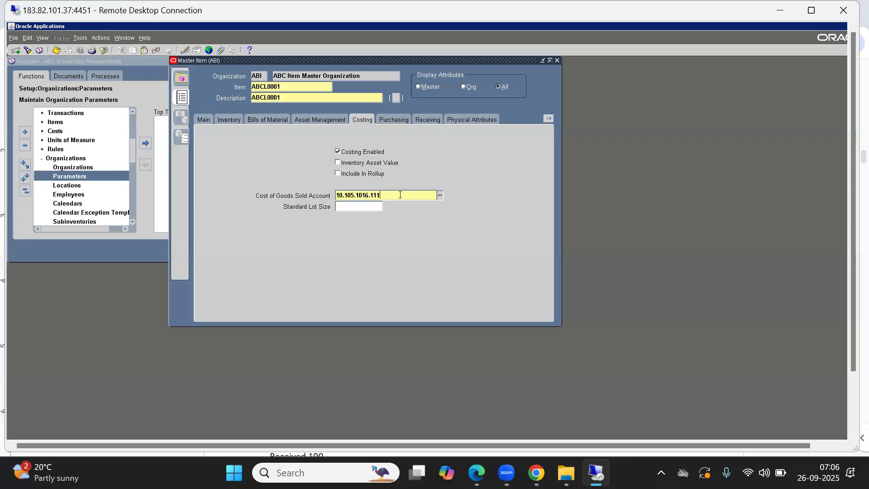
drag(400, 195, 277, 195)
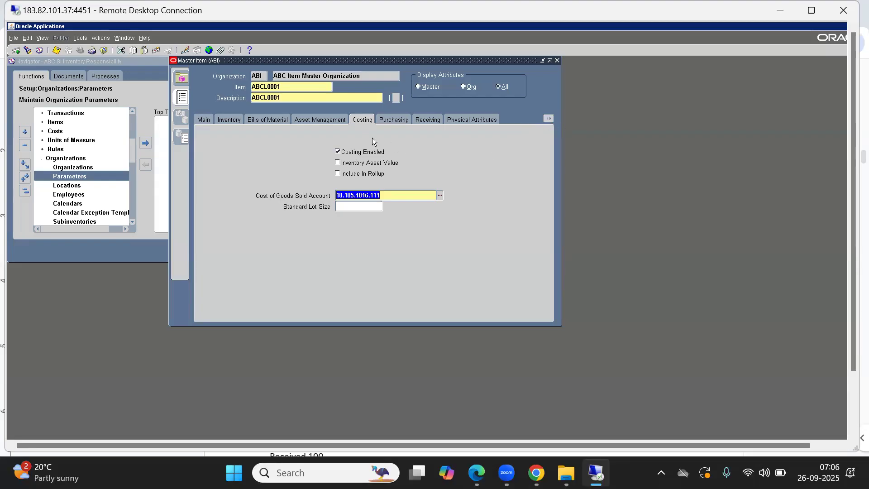
Step: Mark the item as Purchased and Purchasable in its Purchasing attributes
click(387, 121)
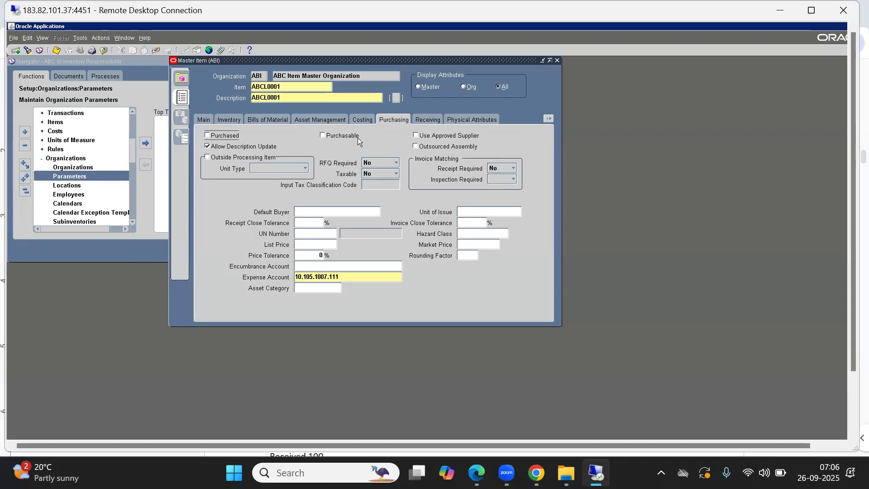
click(221, 137)
click(343, 138)
click(326, 137)
double_click(286, 89)
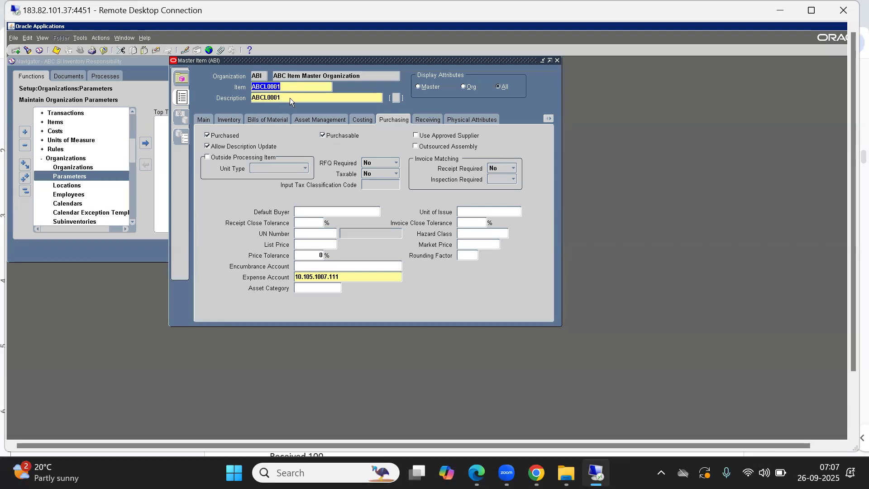
key(Tab)
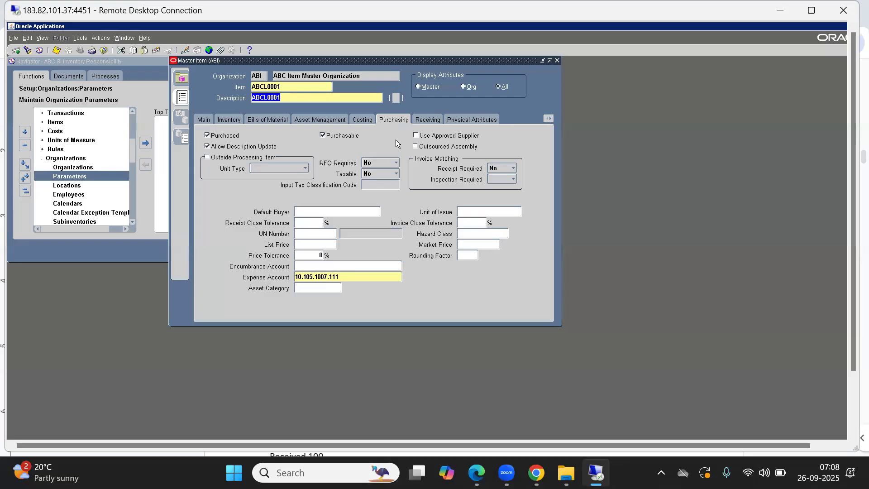
click(290, 86)
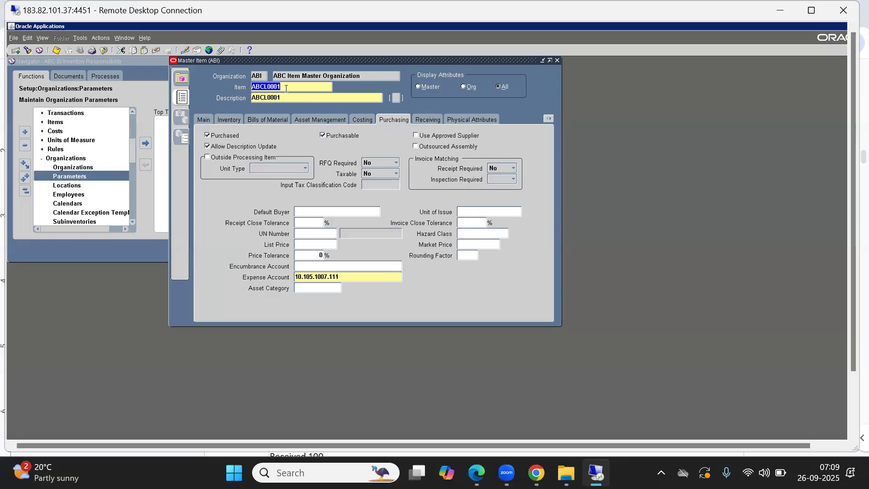
drag(285, 89, 238, 95)
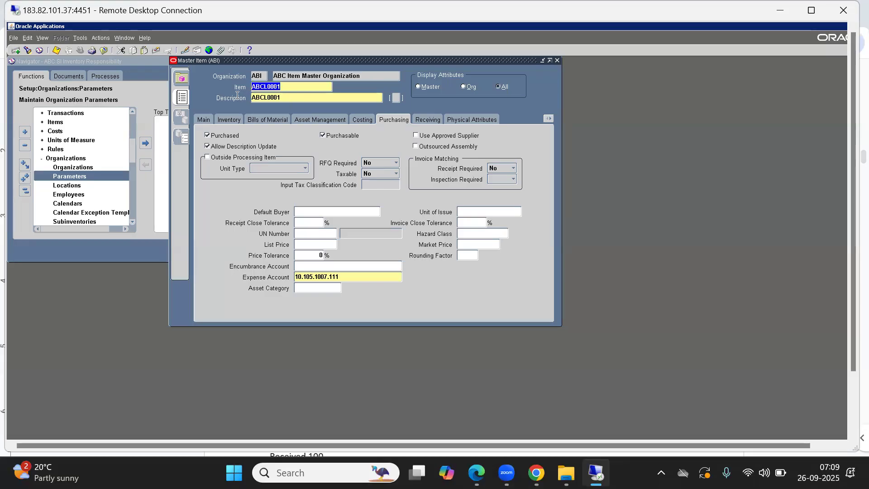